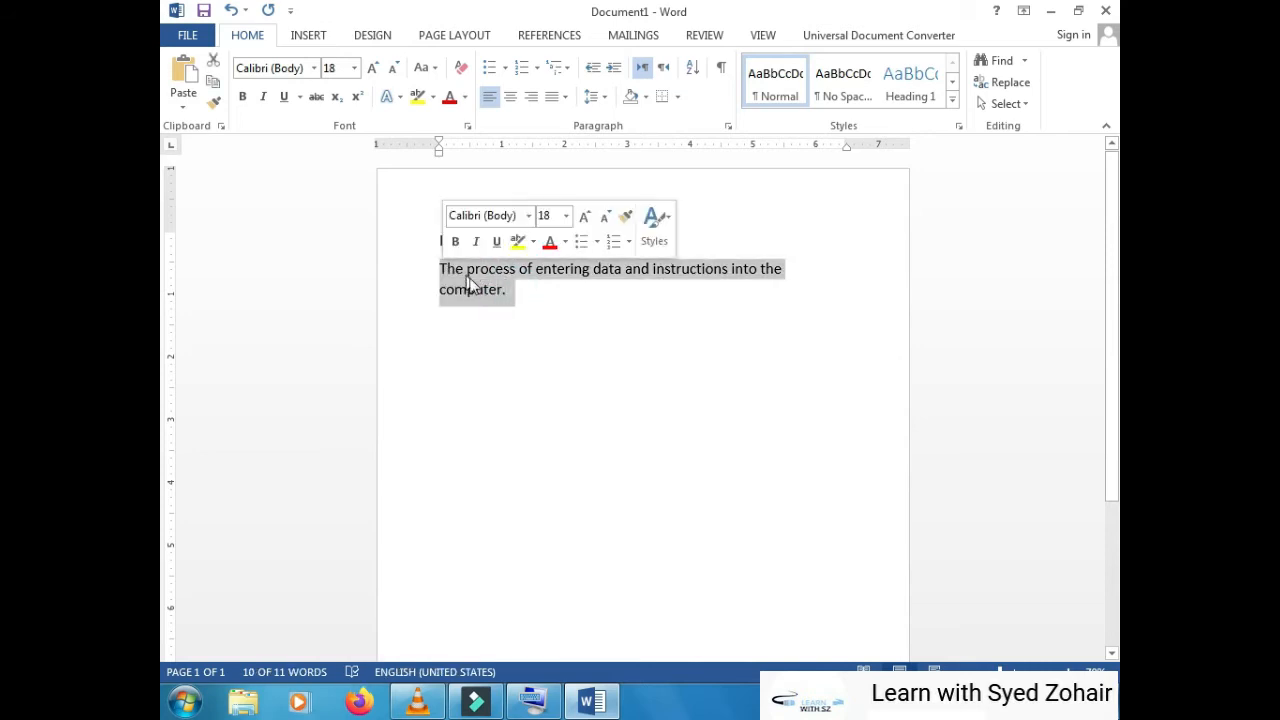
Bring up the on-screen keyboard and copy the "Input:" heading together with its definition sentence.
click(533, 703)
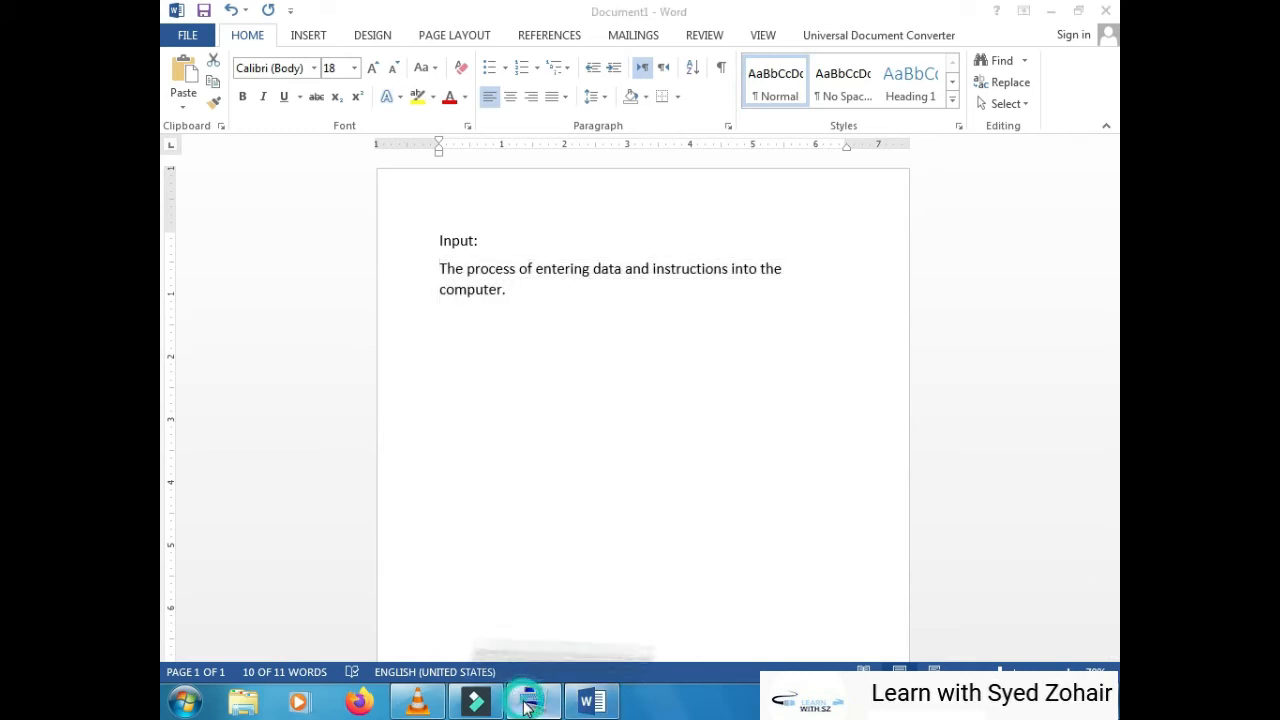
key(ctrl)
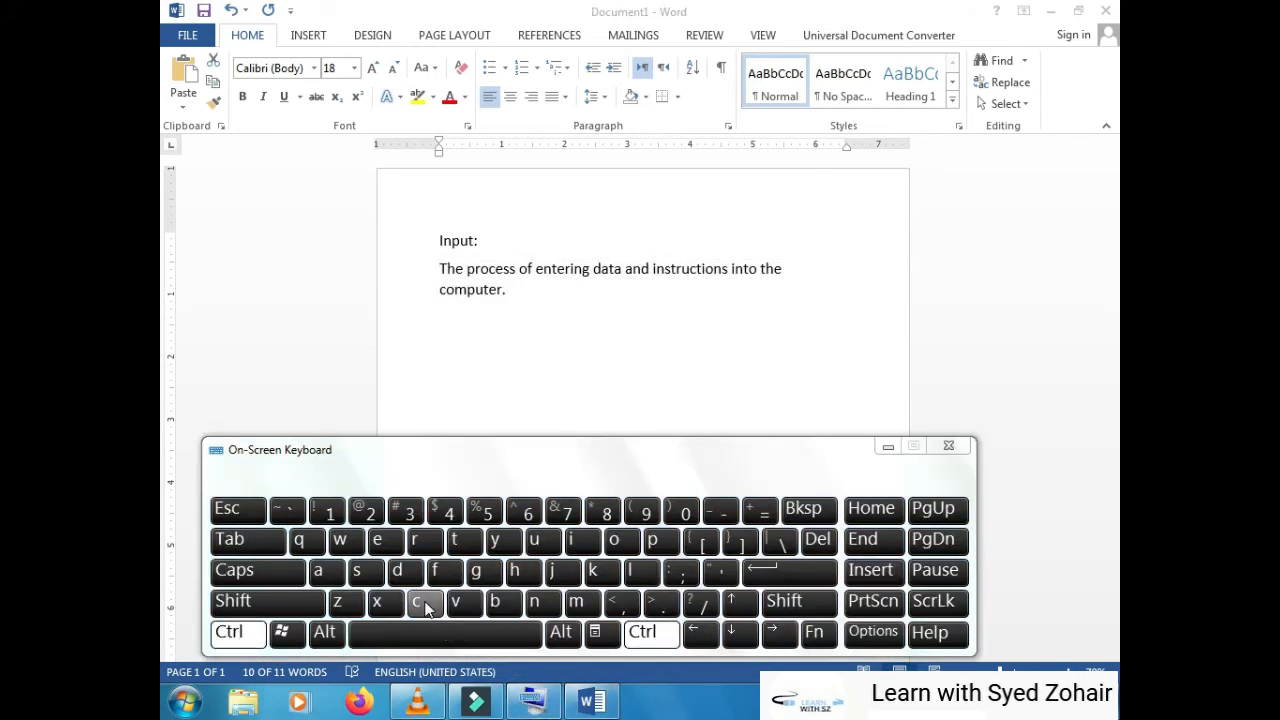
click(425, 605)
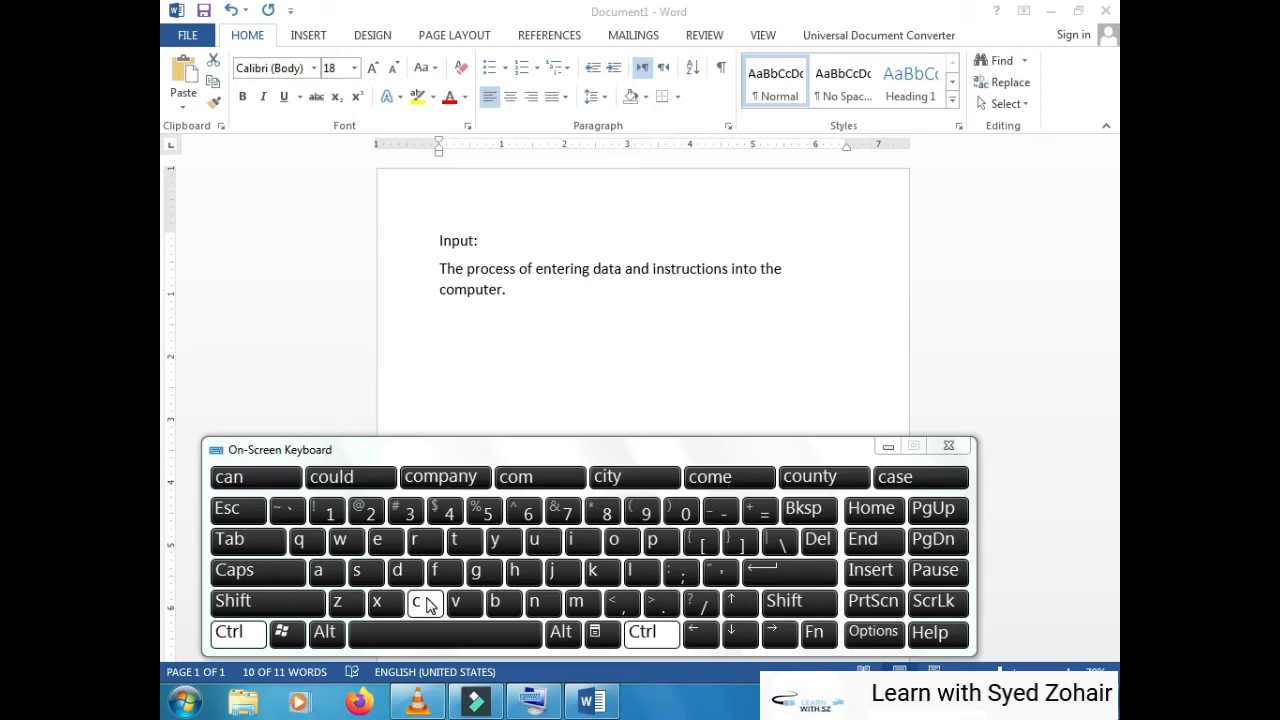
click(491, 289)
drag(514, 289, 441, 258)
key(ctrl+c)
Paste the copied heading and definition twice below the original paragraph, and minimize the on-screen keyboard.
click(566, 334)
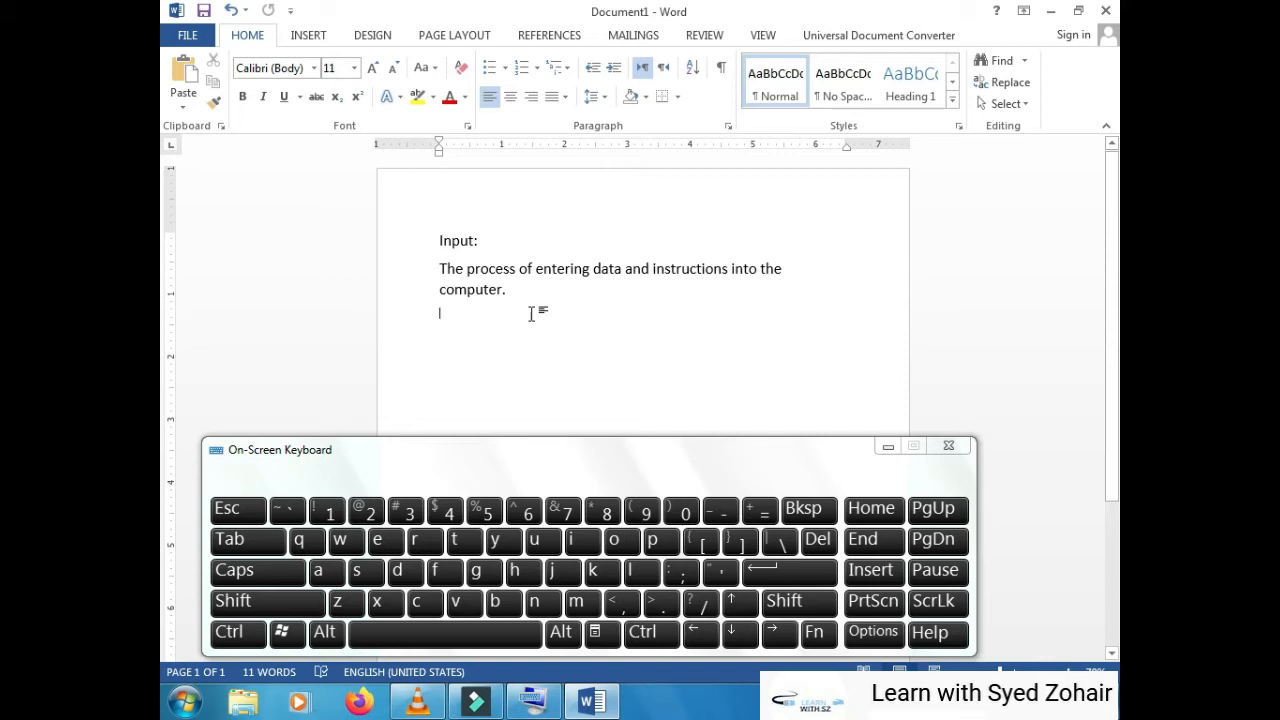
click(642, 631)
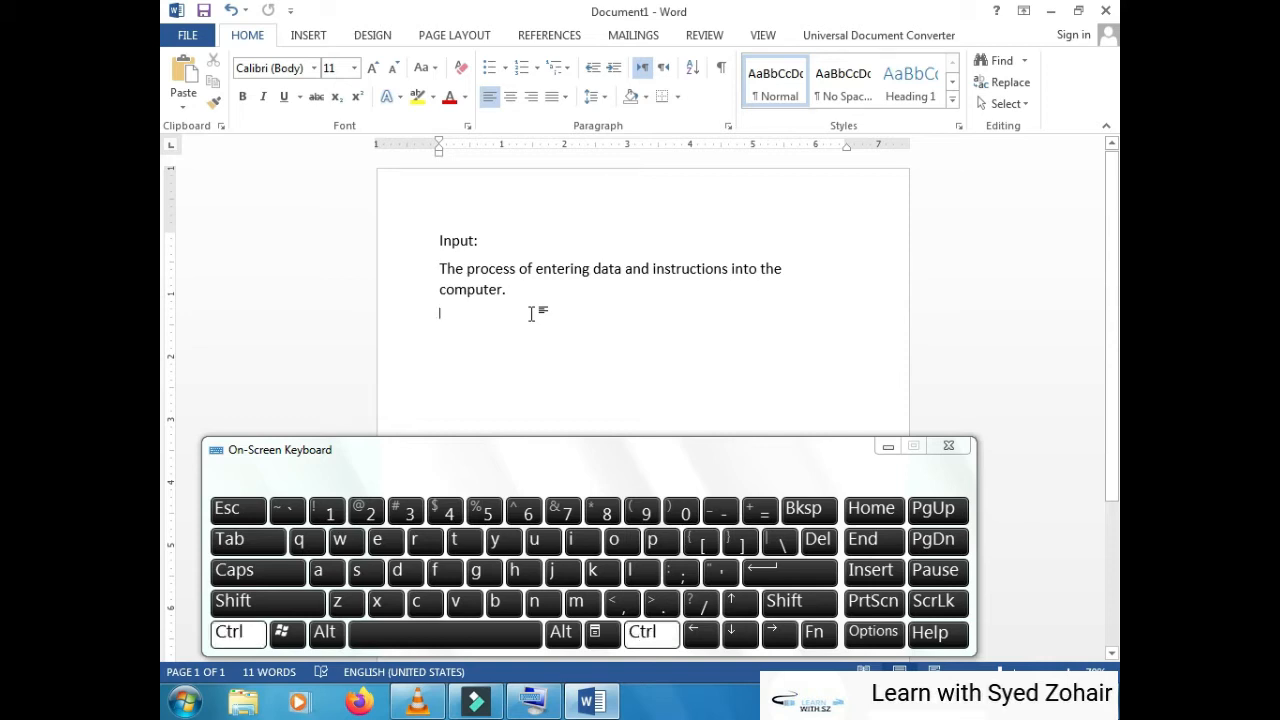
click(463, 603)
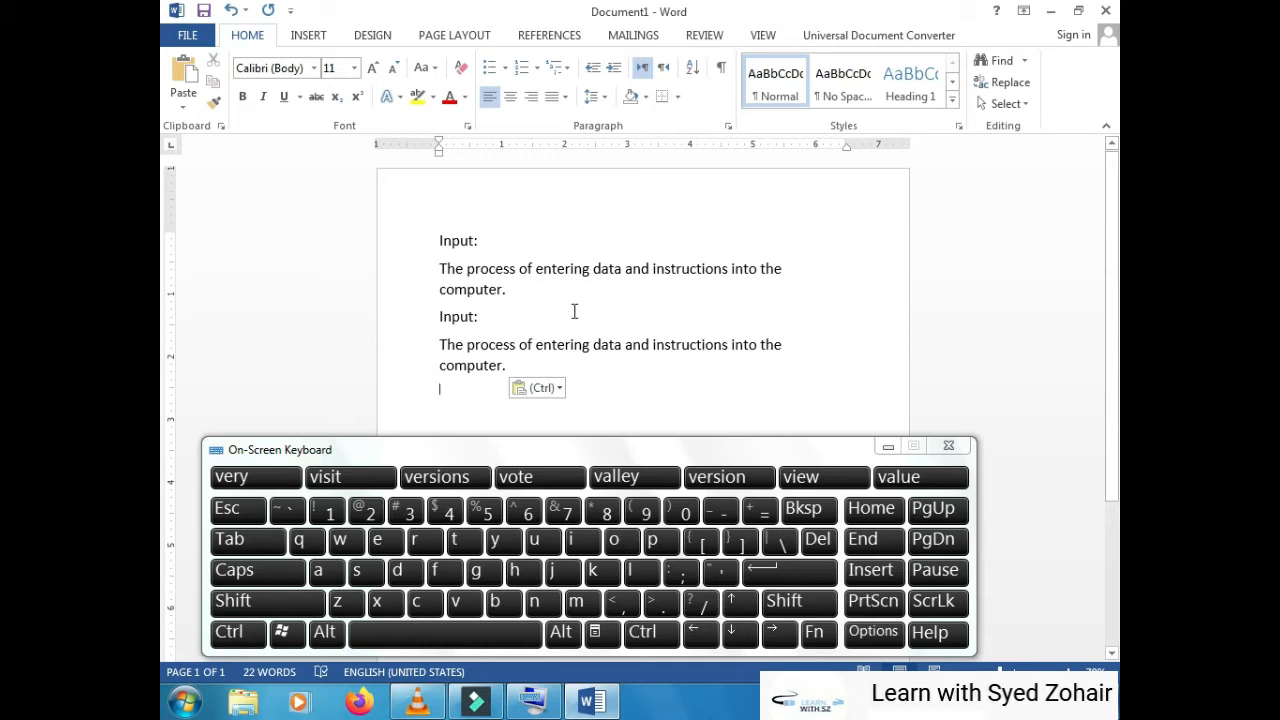
key(ctrl+v)
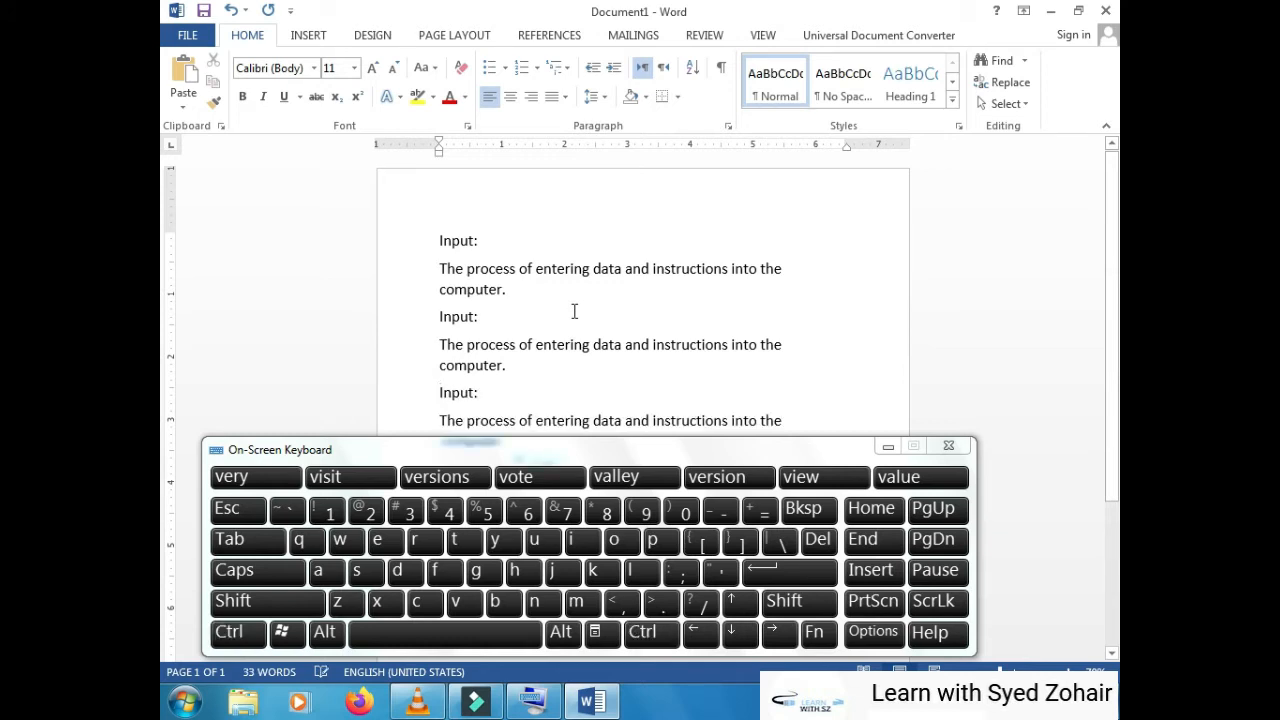
click(888, 447)
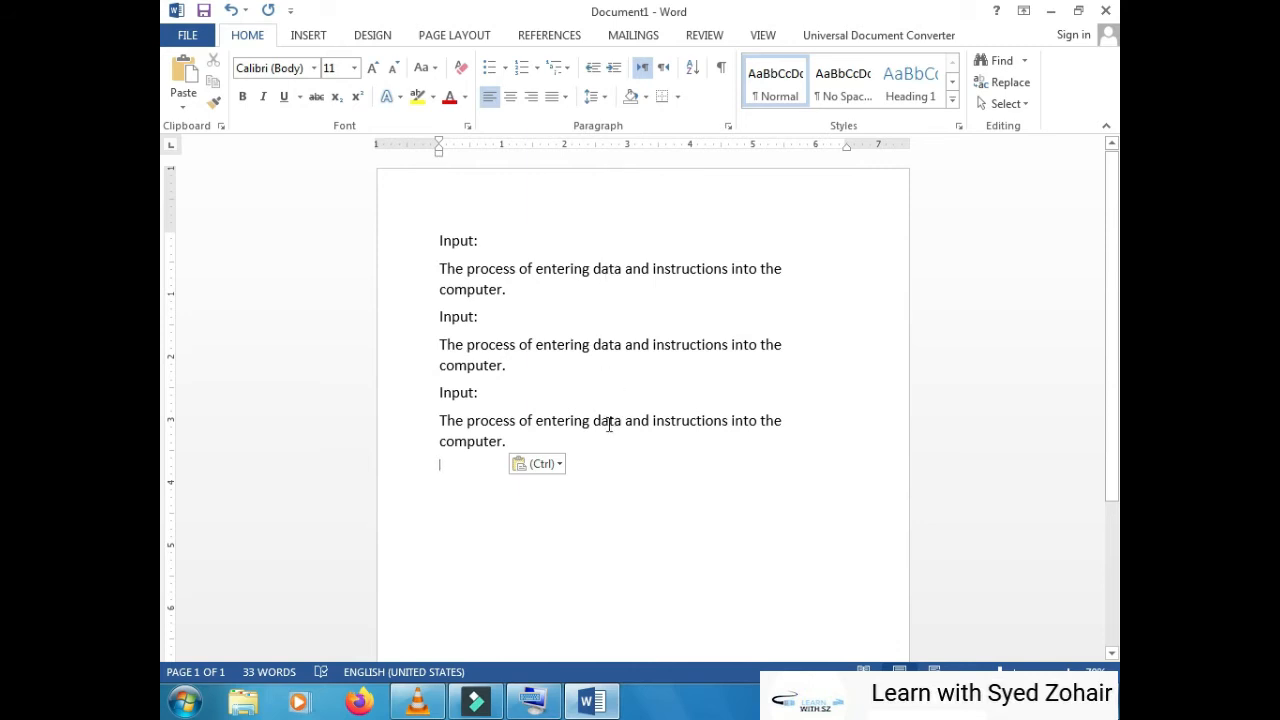
Cut the word "data" from the first definition and paste it before "and" in the third definition.
double_click(609, 269)
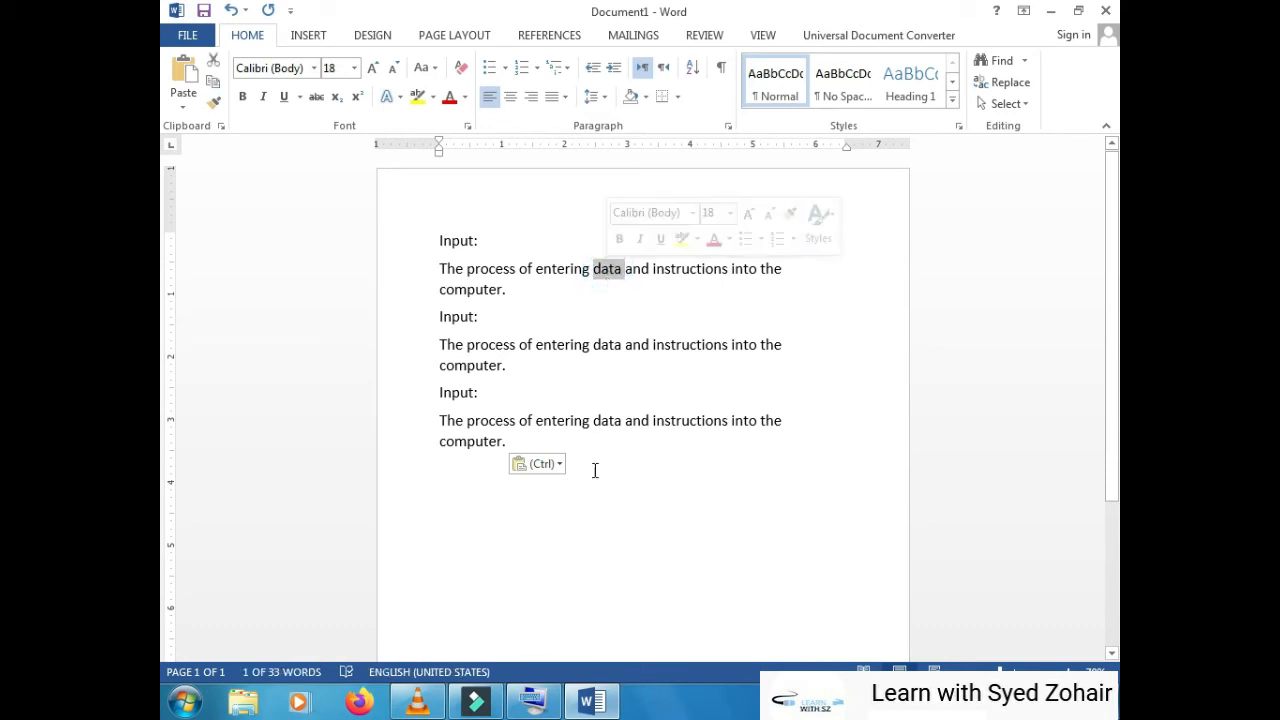
right_click(610, 268)
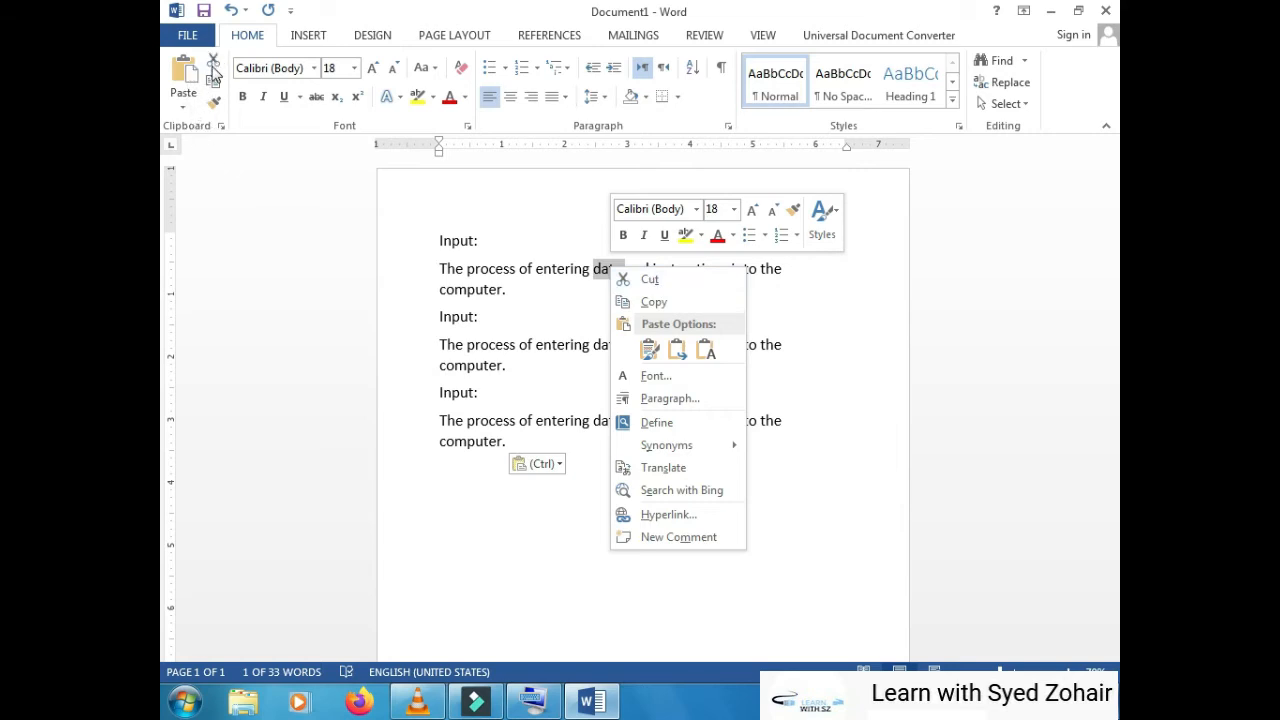
click(656, 280)
click(626, 401)
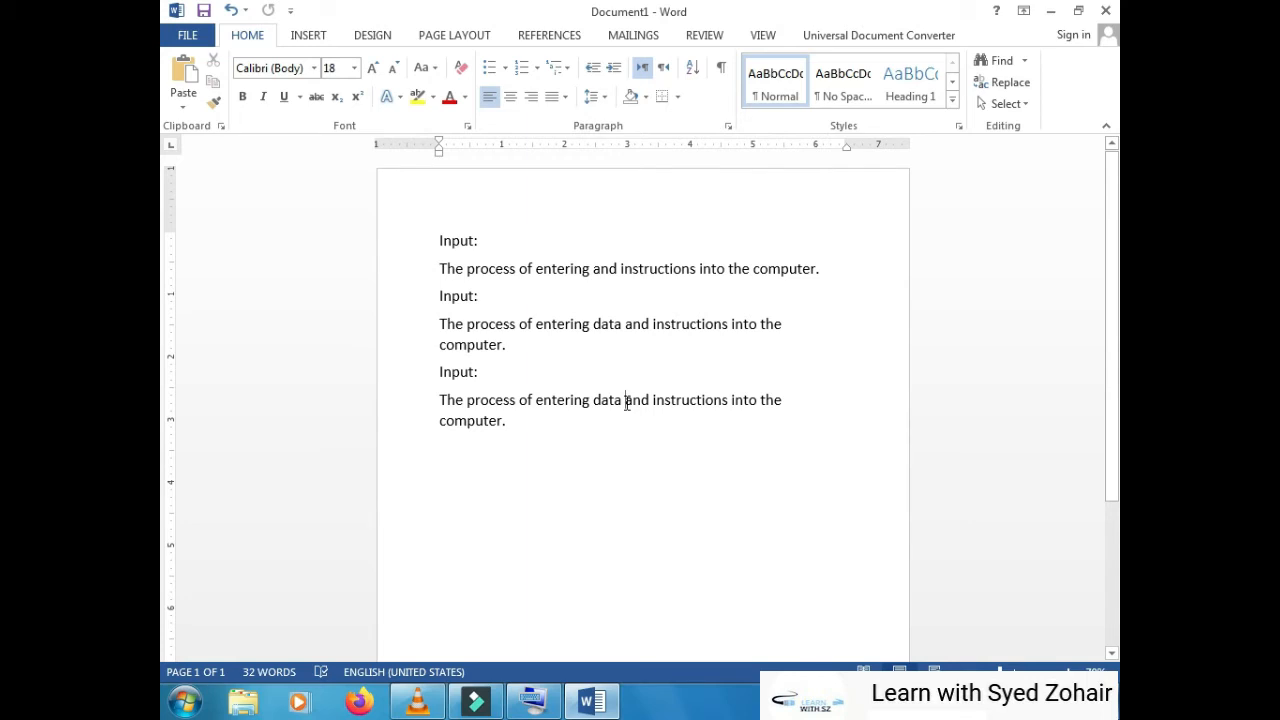
click(627, 401)
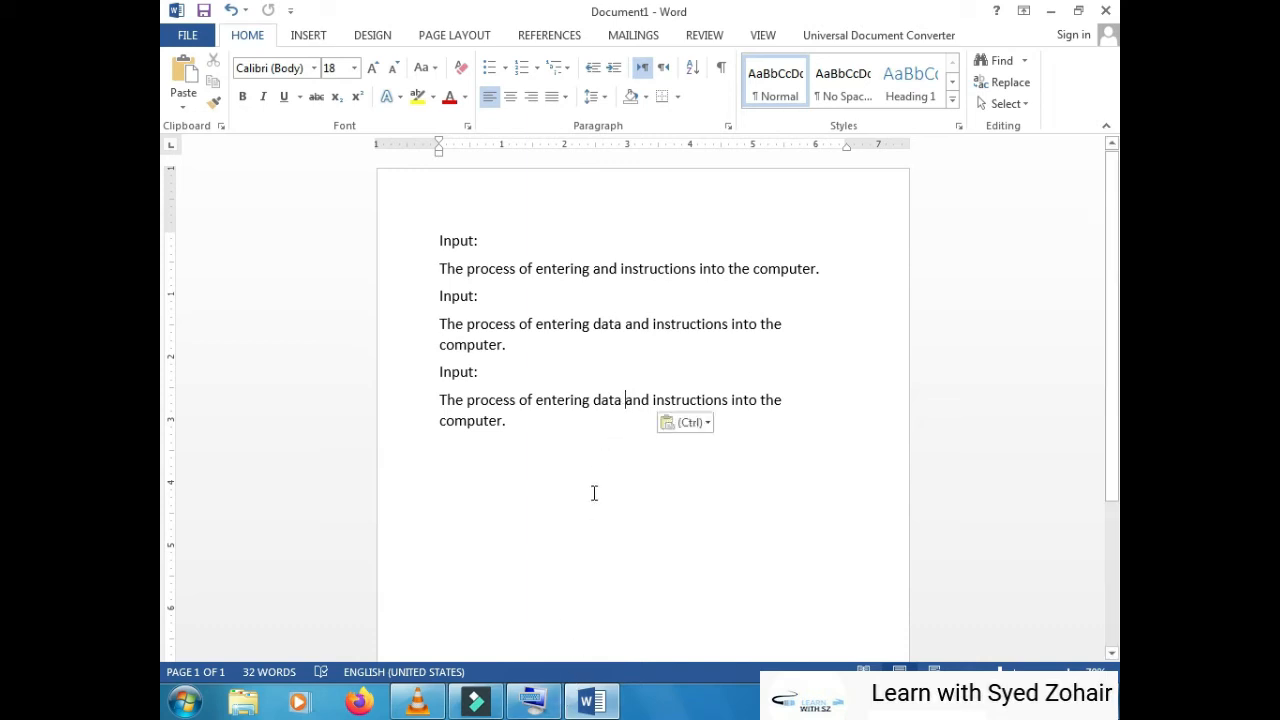
key(ctrl+v)
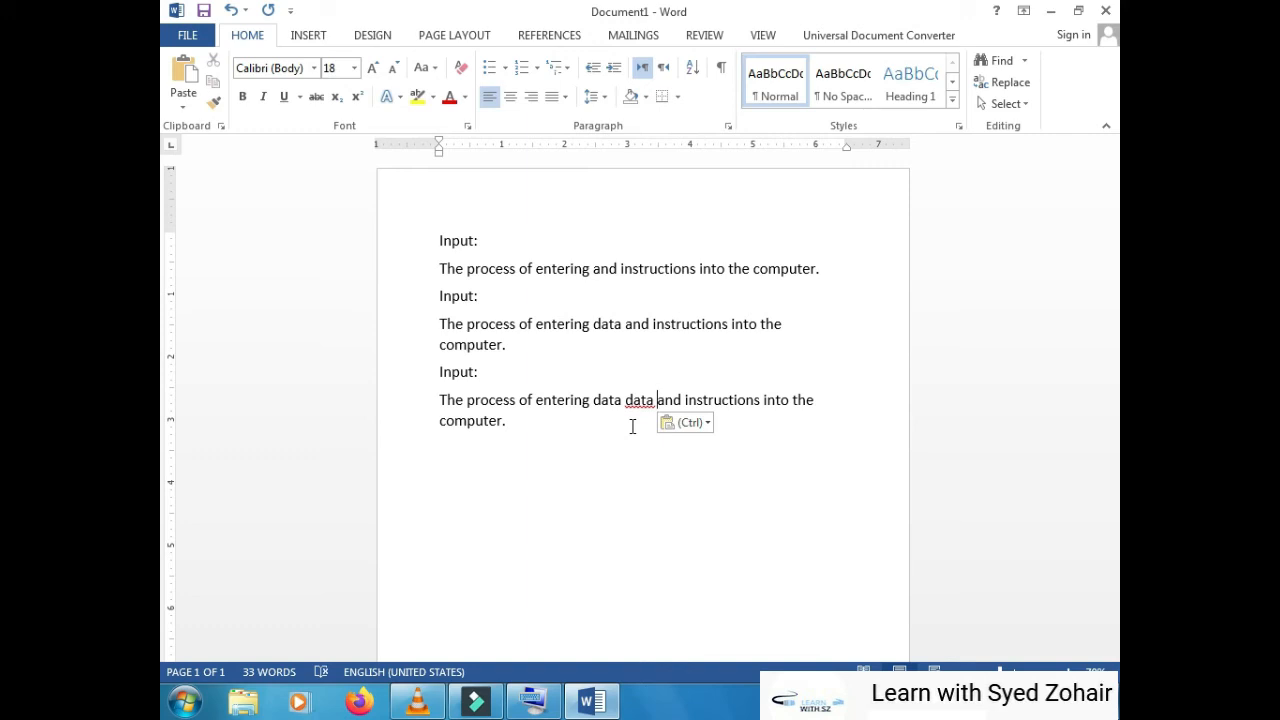
Restore the on-screen keyboard and erase the word "and" backward from its end in the first definition.
click(618, 268)
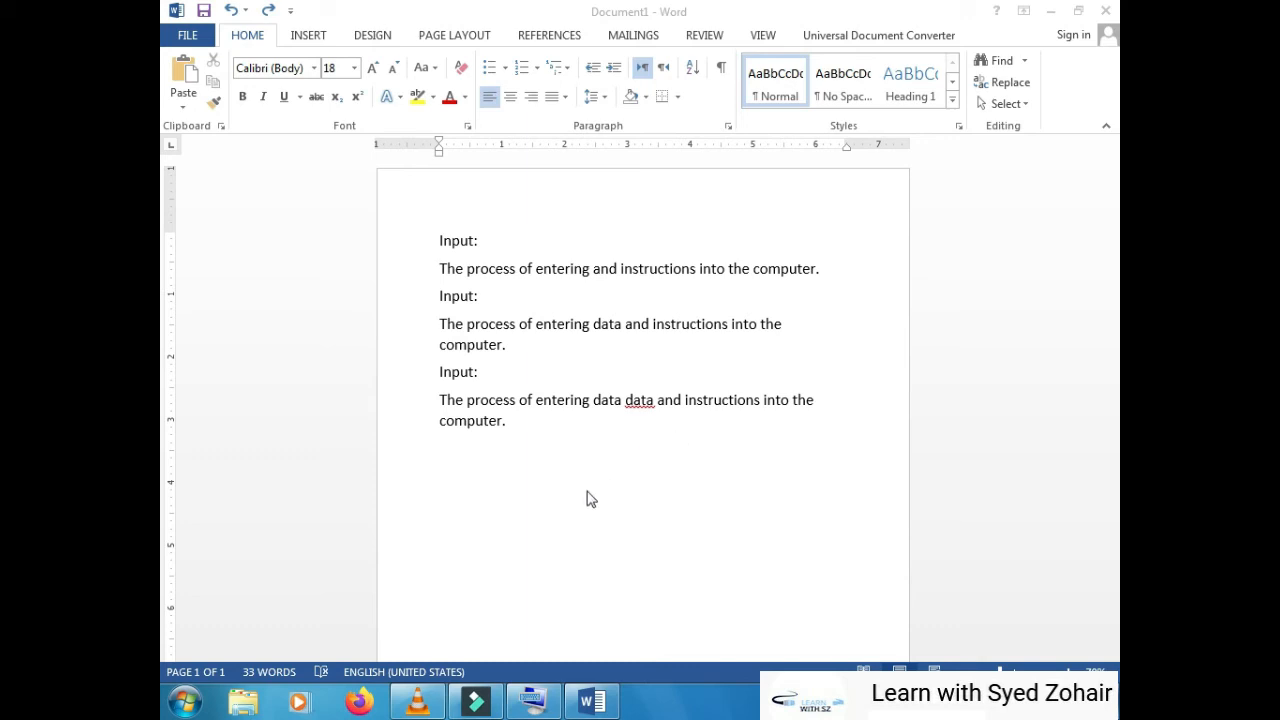
click(535, 703)
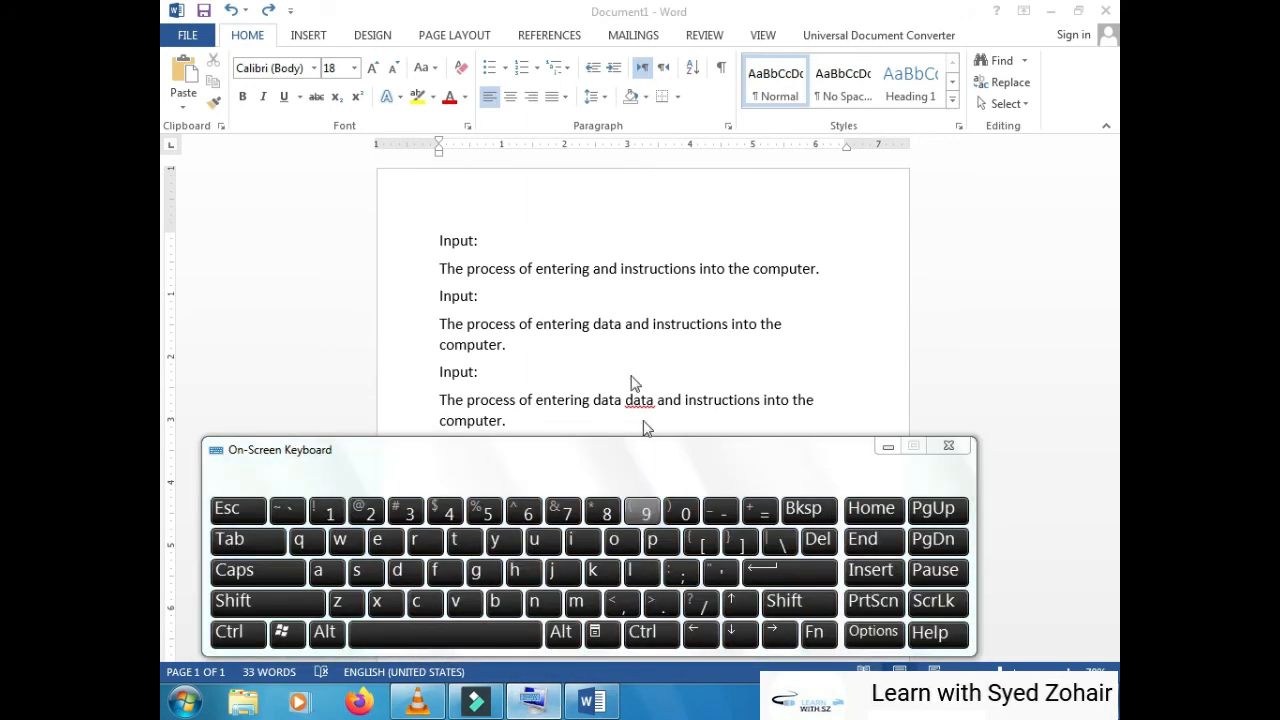
click(618, 269)
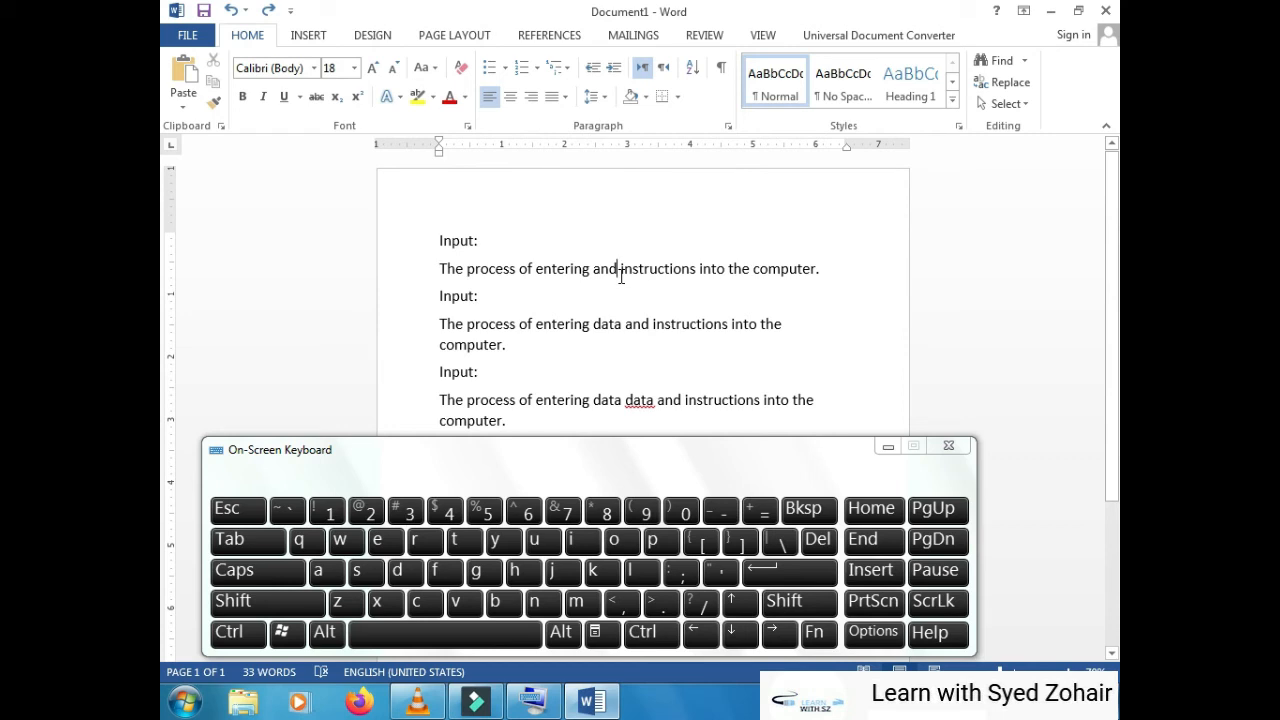
click(808, 510)
click(808, 510)
click(808, 510)
click(808, 510)
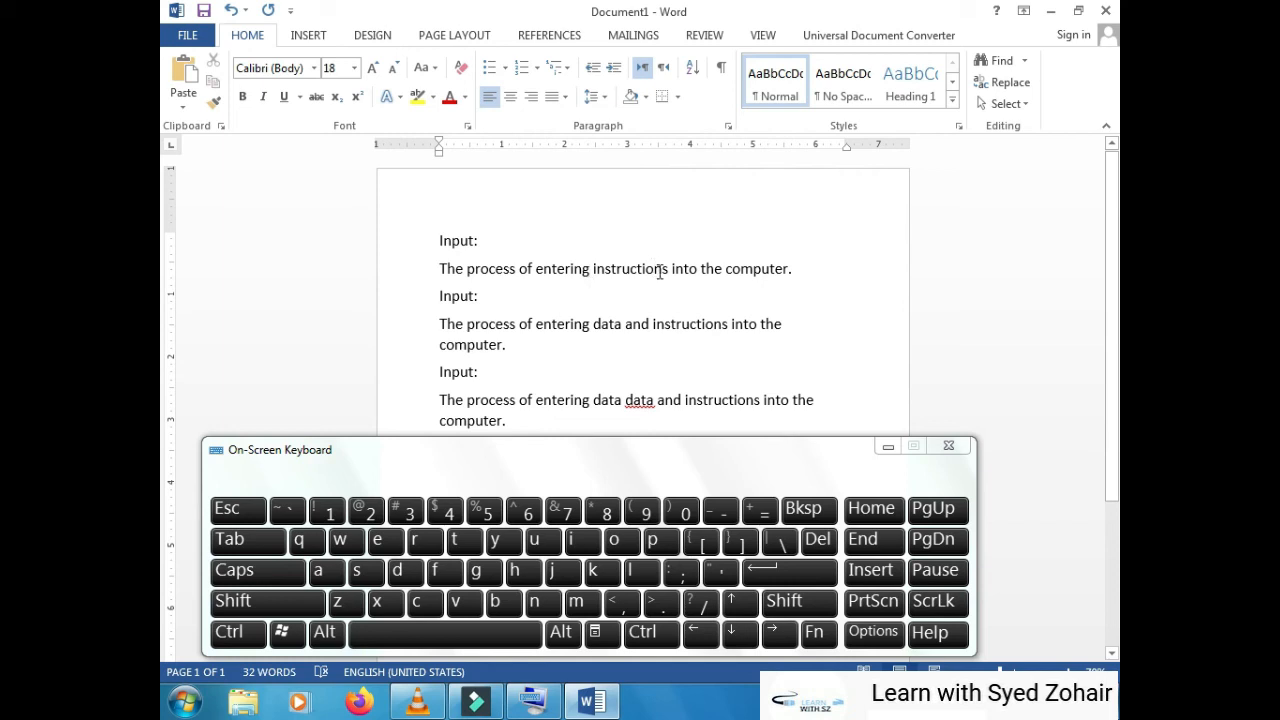
Delete the word "instructions" forward, character by character, from the first definition.
click(616, 270)
click(818, 541)
click(818, 541)
click(818, 541)
click(819, 547)
click(819, 547)
click(819, 547)
click(819, 547)
click(819, 547)
click(819, 547)
double_click(819, 547)
click(819, 547)
click(818, 541)
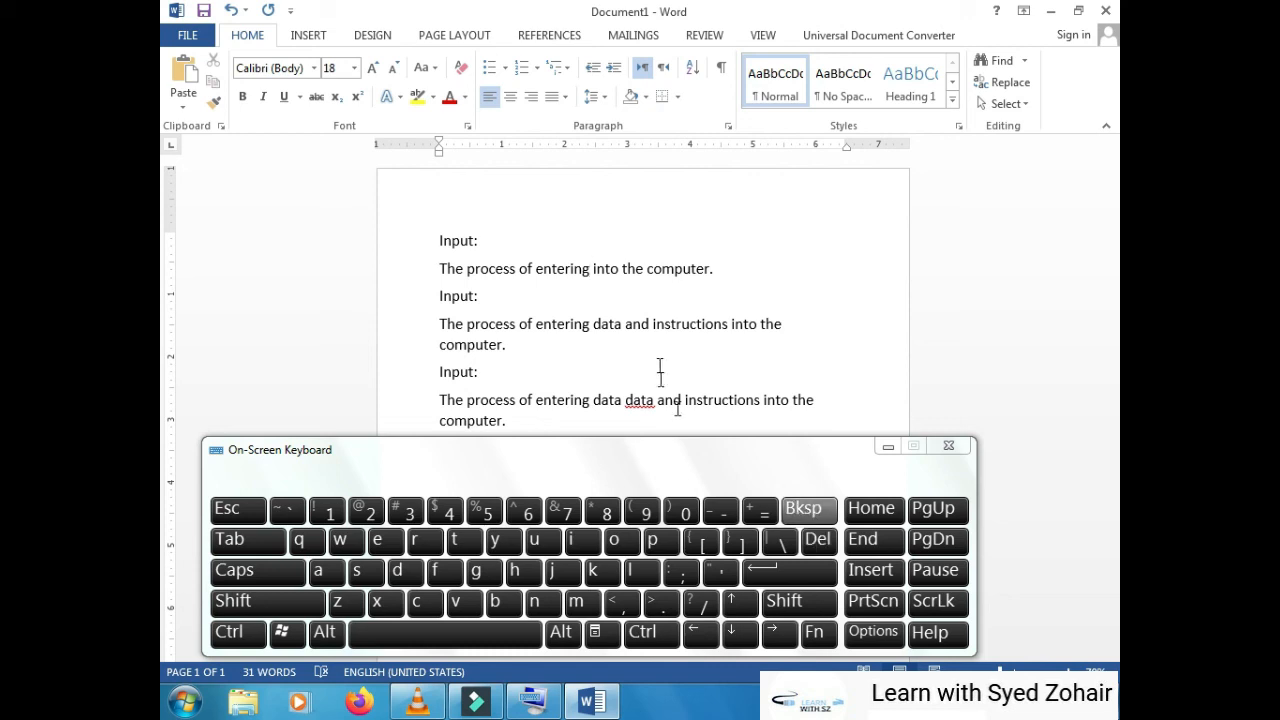
Delete the whole word "entering" from the second definition and the whole word "and" from the third.
double_click(561, 323)
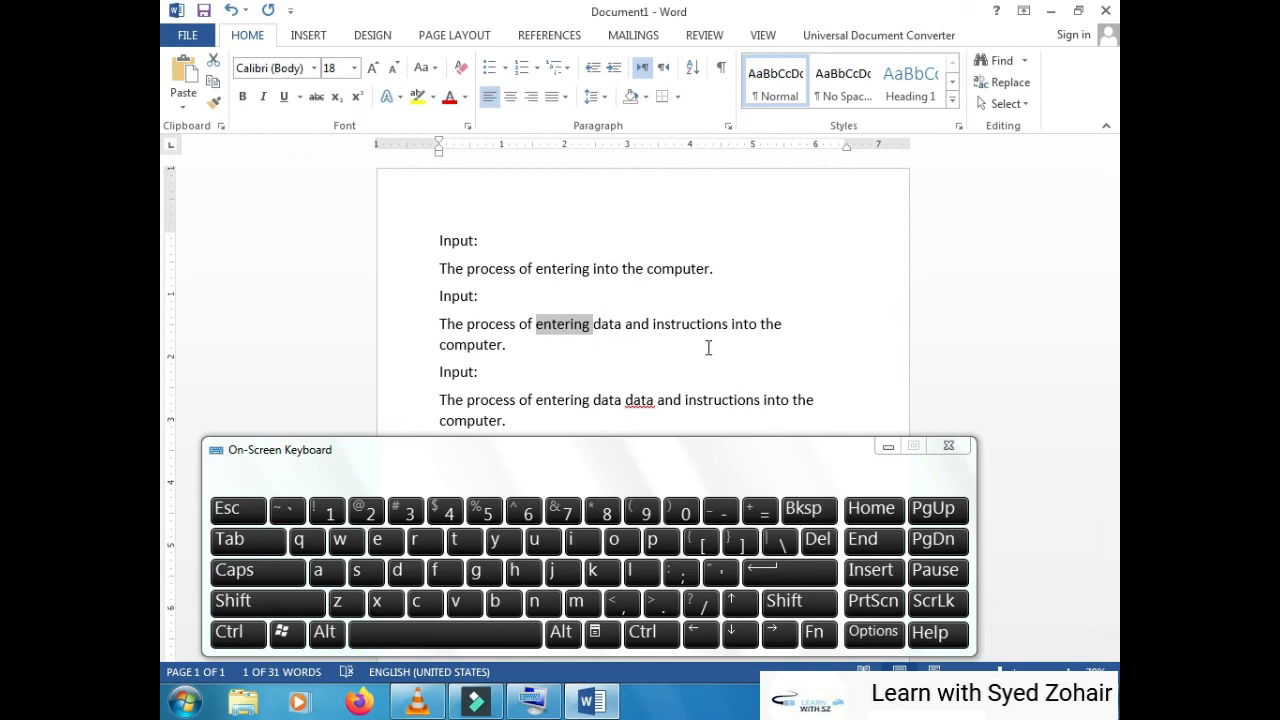
click(809, 510)
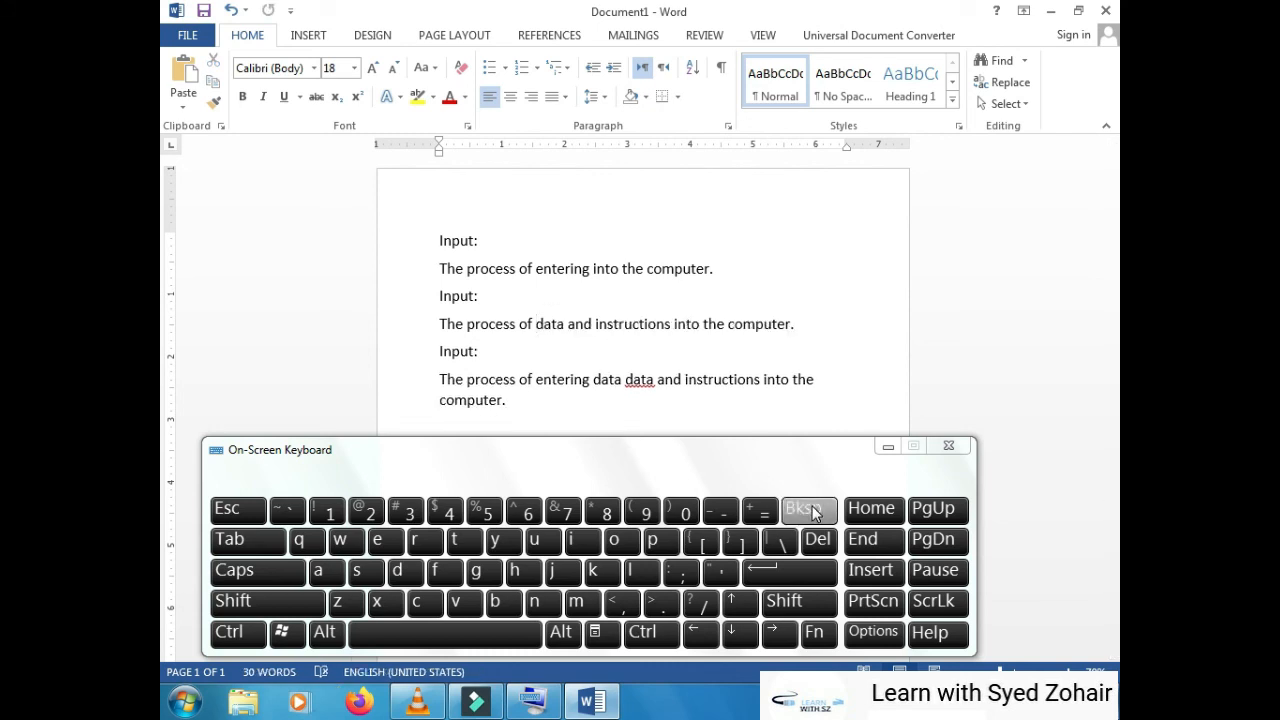
double_click(671, 380)
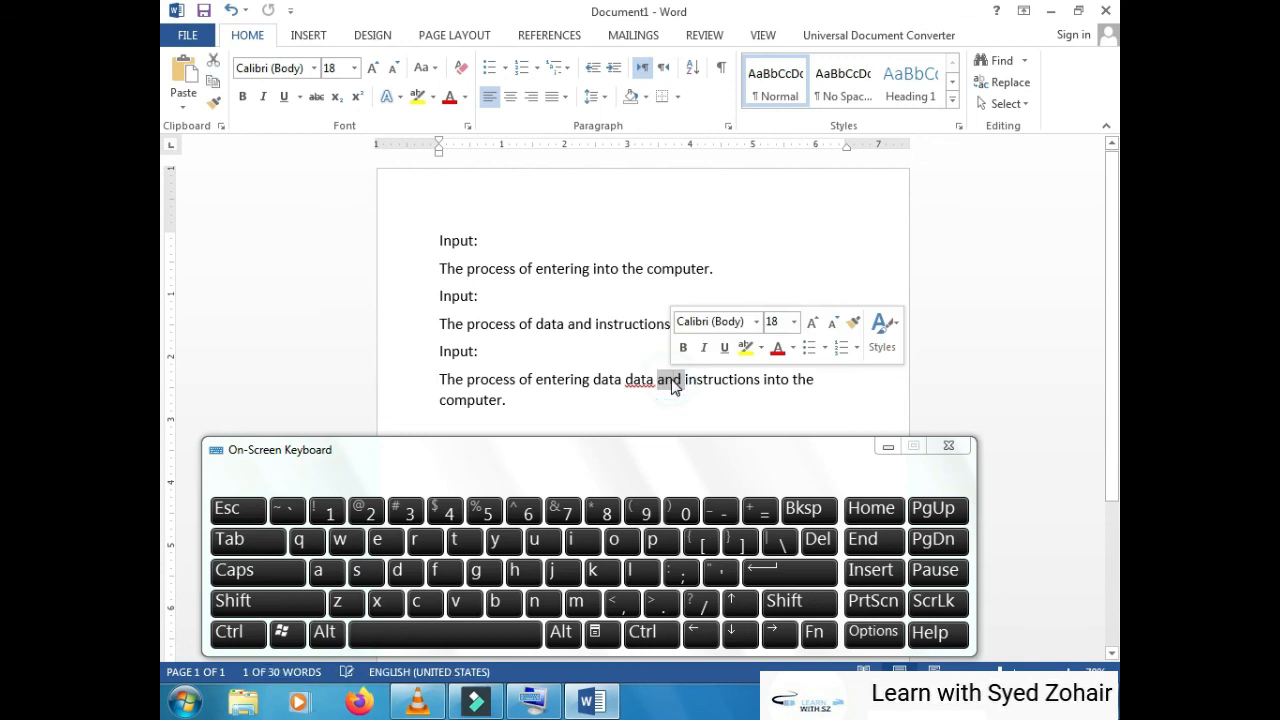
click(818, 541)
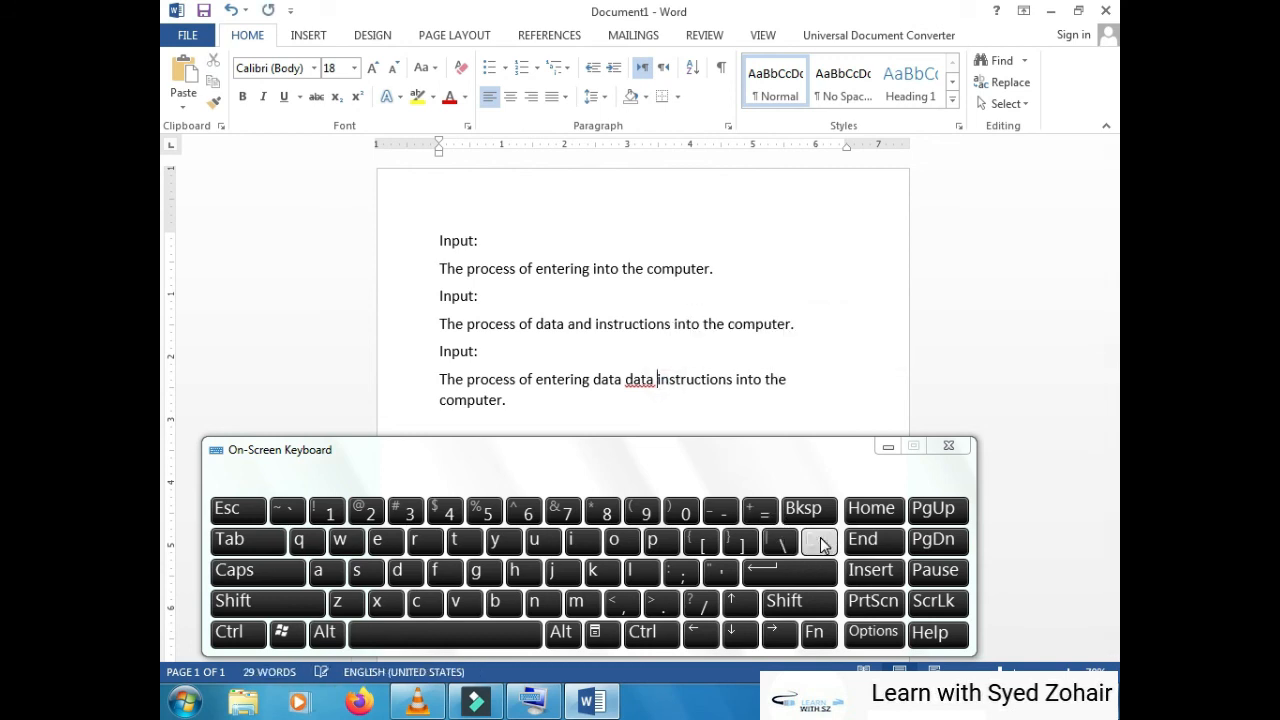